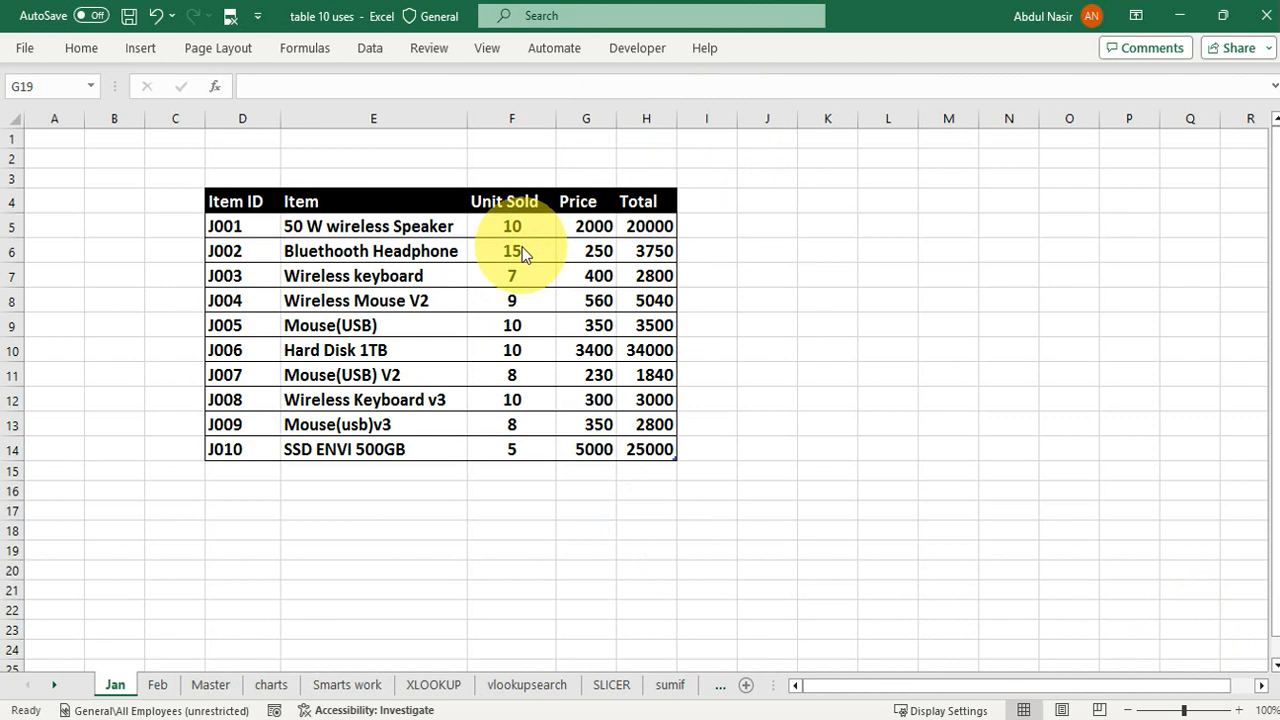
# Turn on the total row for the item sales table and widen the Total column to fit its sum.
pyautogui.click(736, 257)
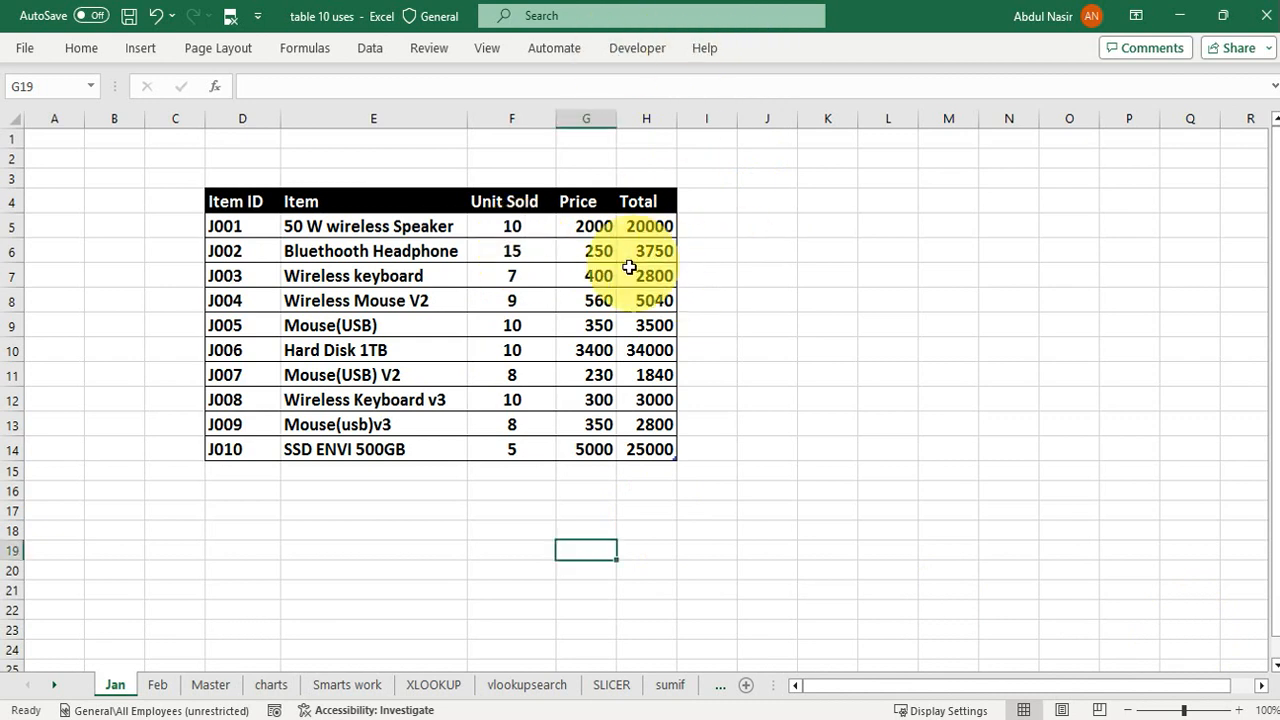
pyautogui.click(515, 272)
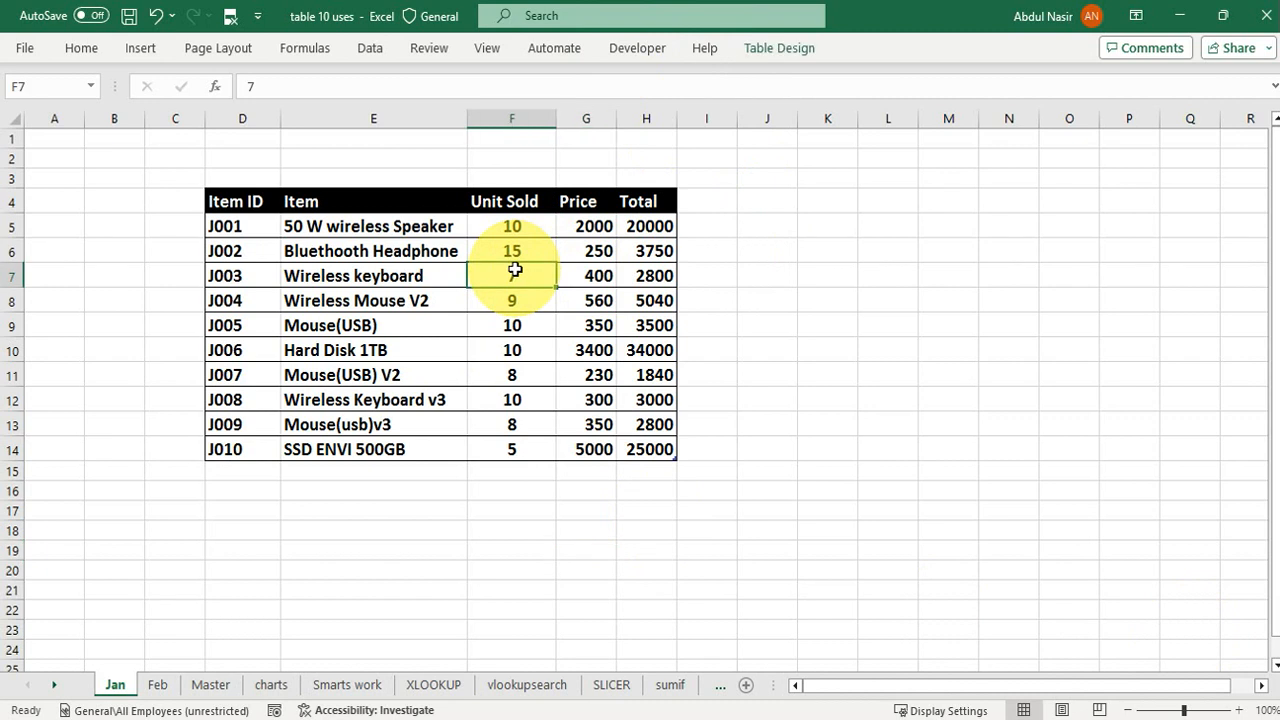
pyautogui.click(770, 52)
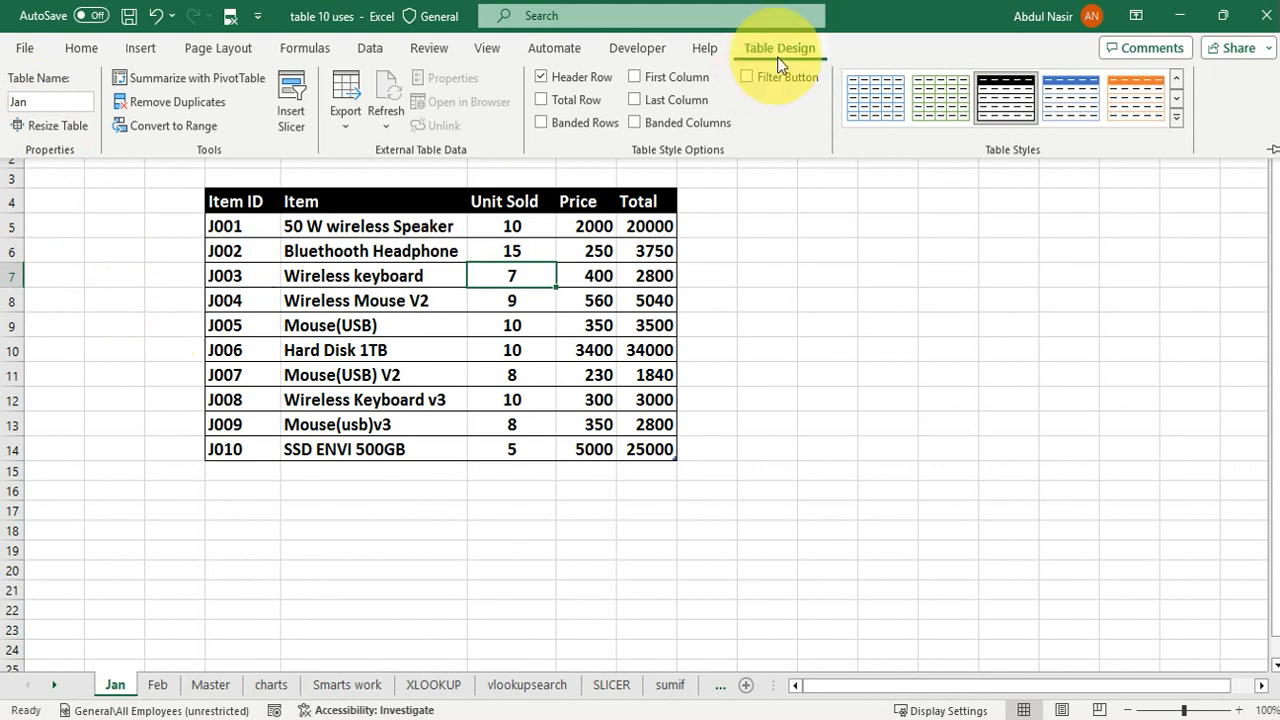
pyautogui.click(578, 101)
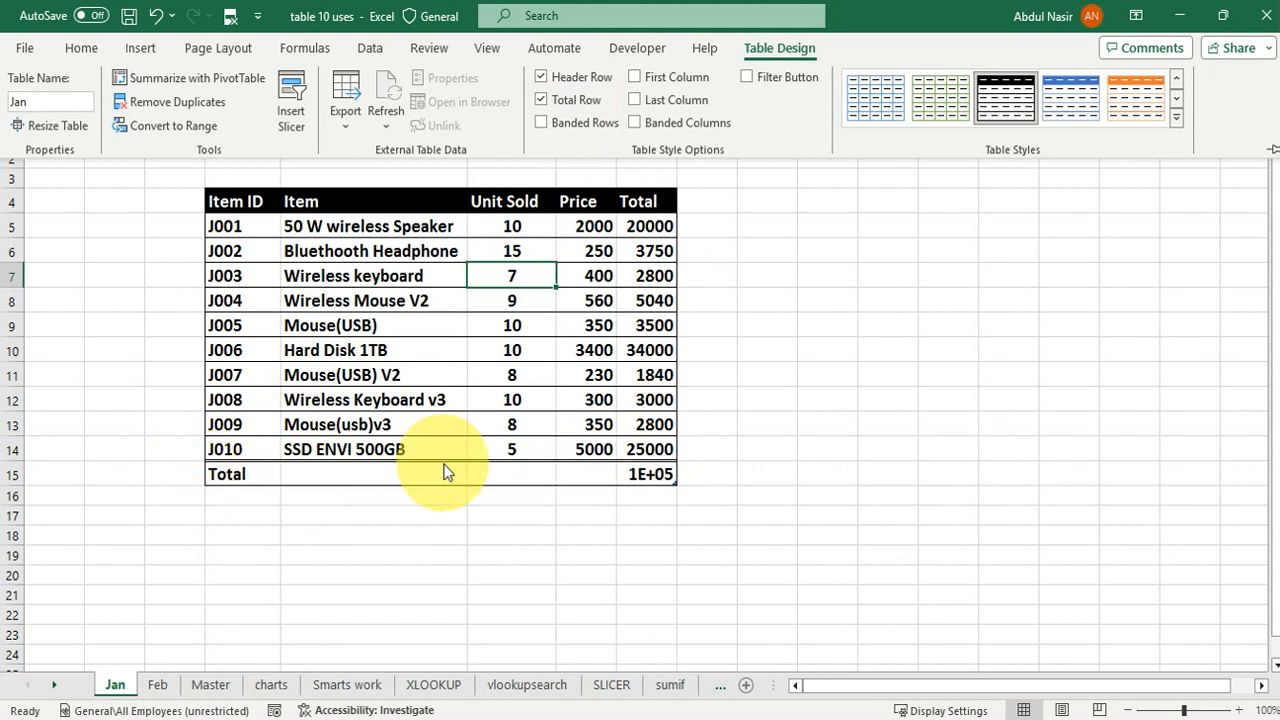
pyautogui.click(711, 229)
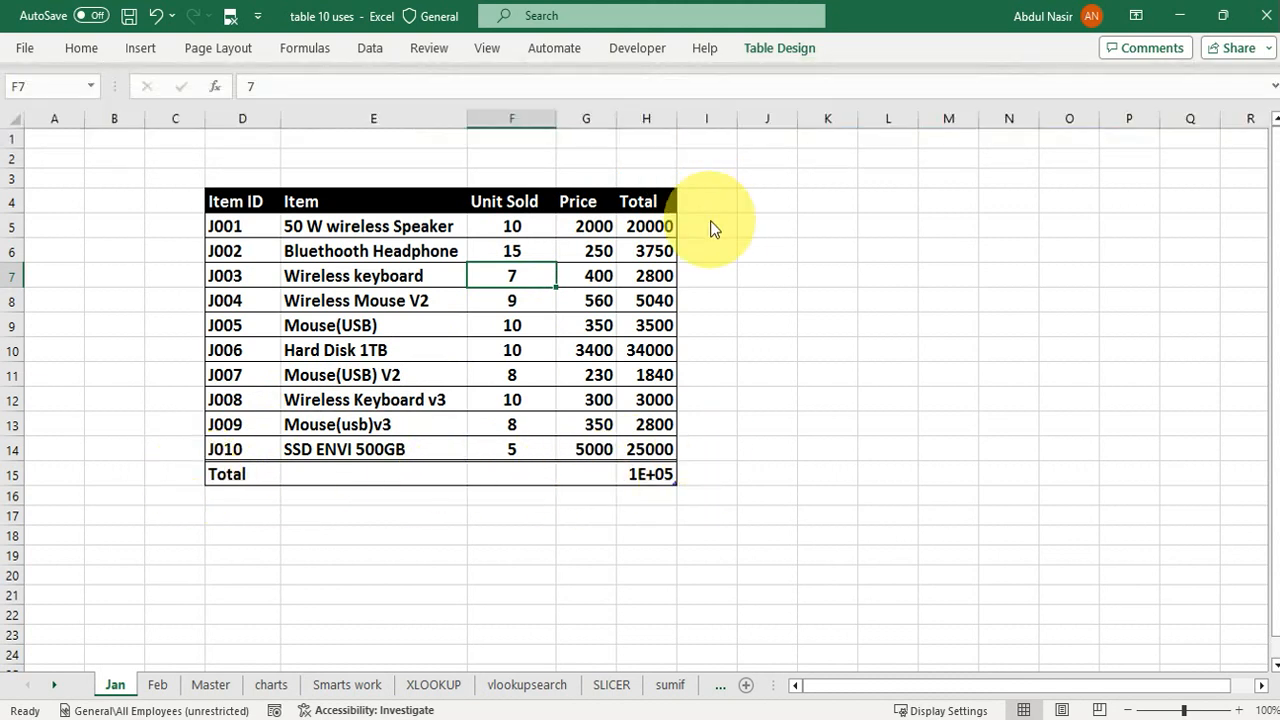
pyautogui.moveTo(677, 117); pyautogui.dragTo(724, 115)
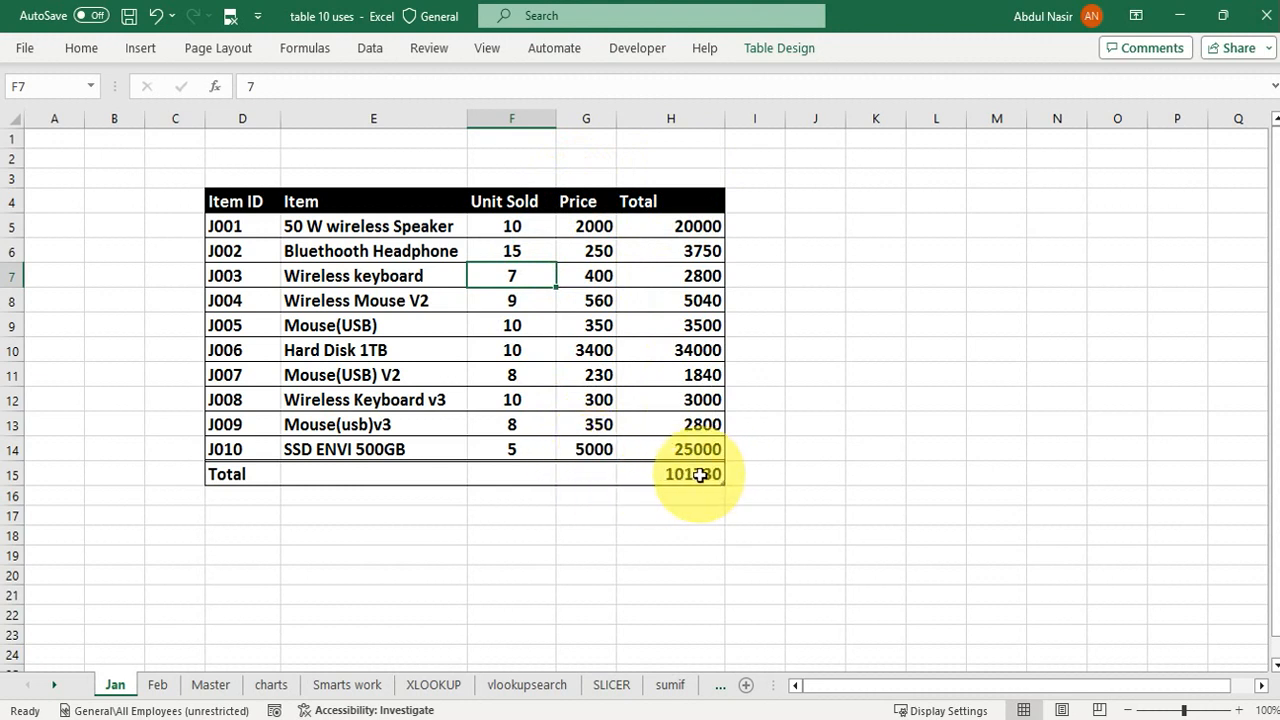
# Try Count and then Average as the total row's summary function for the Price column.
pyautogui.click(609, 472)
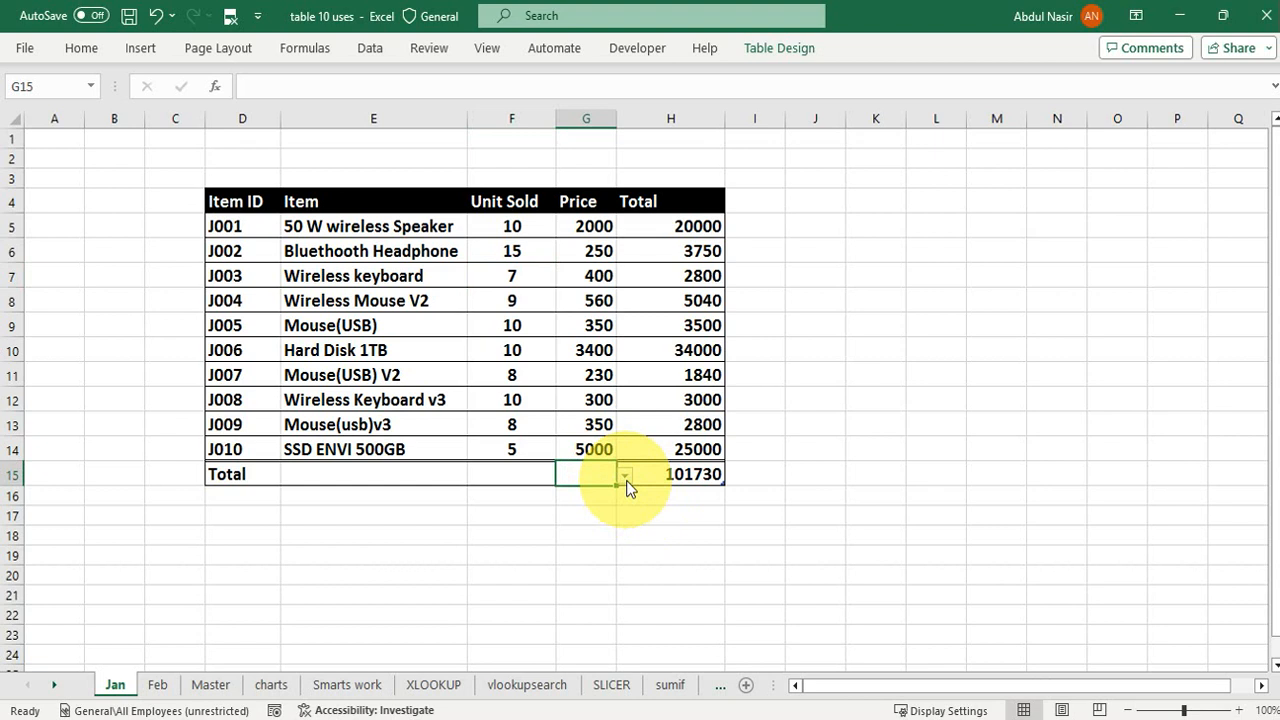
pyautogui.click(625, 477)
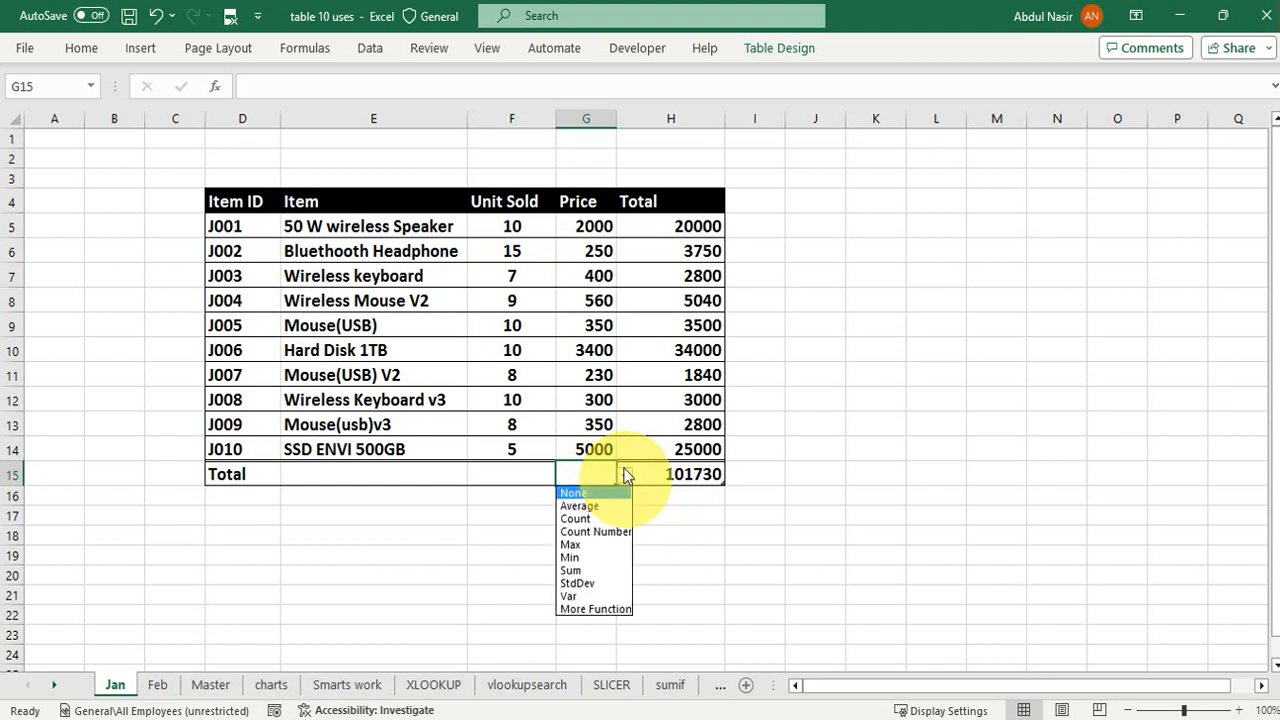
pyautogui.click(580, 519)
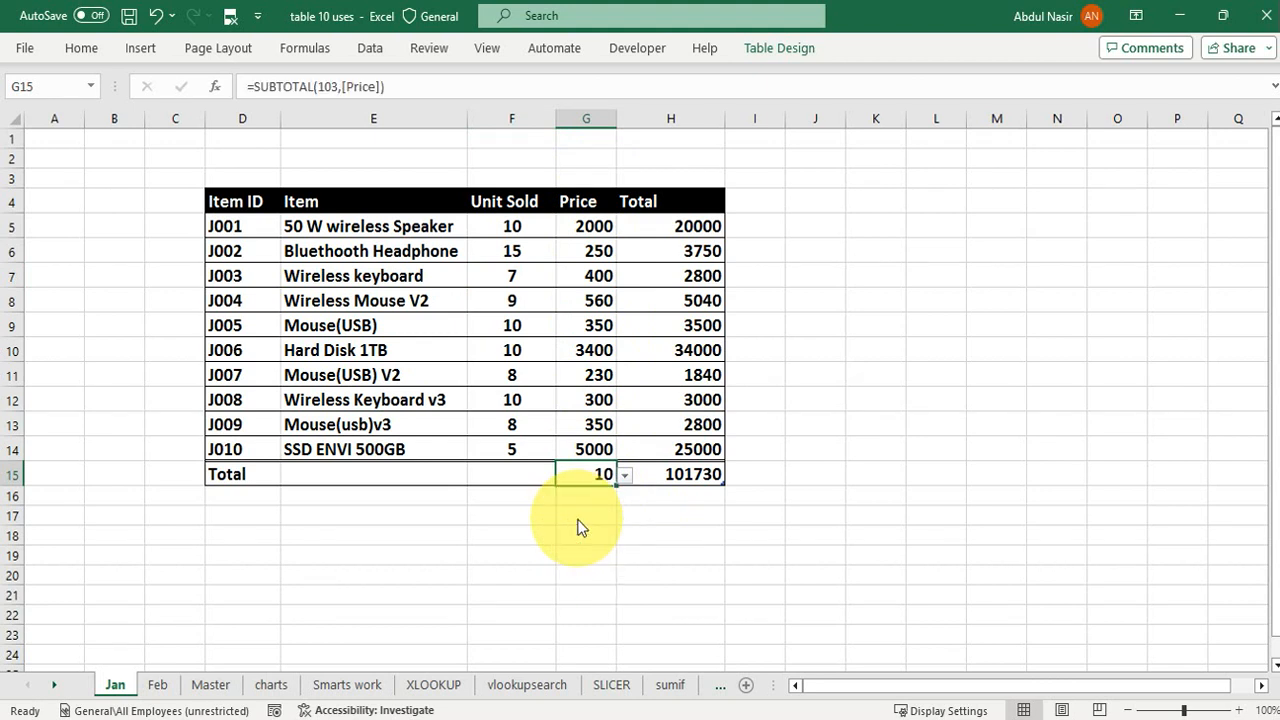
pyautogui.click(624, 475)
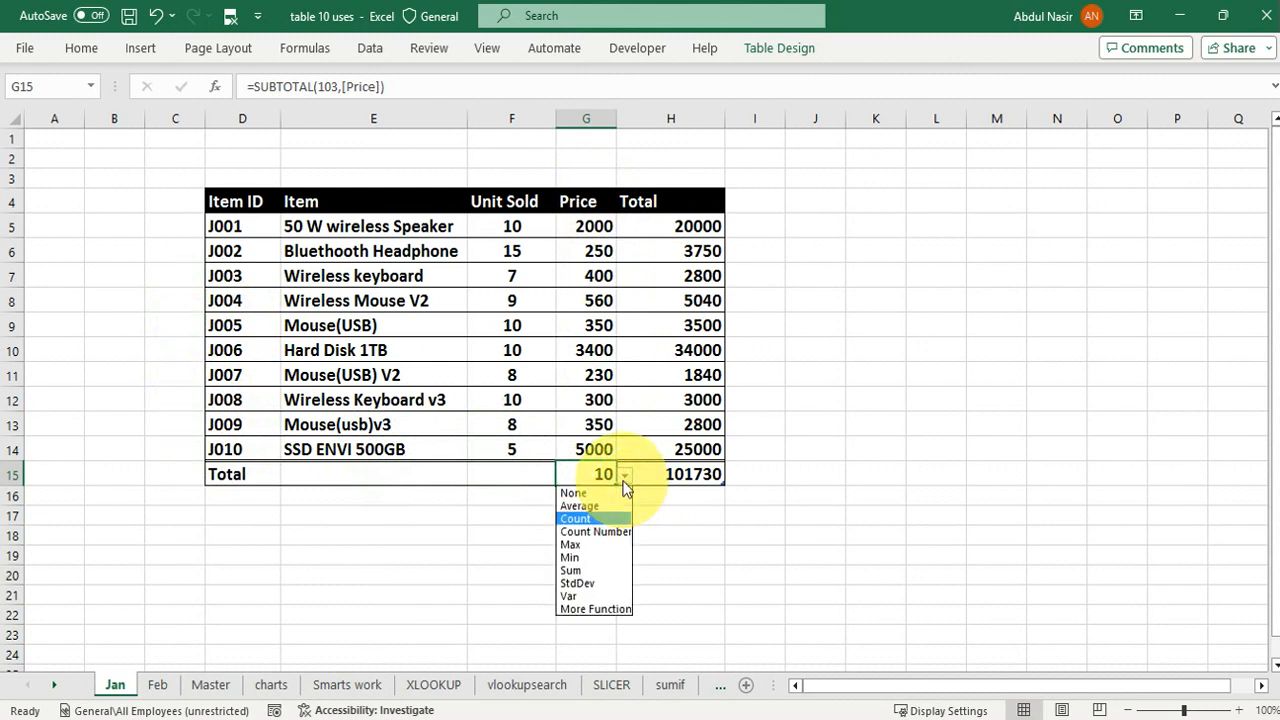
pyautogui.click(594, 512)
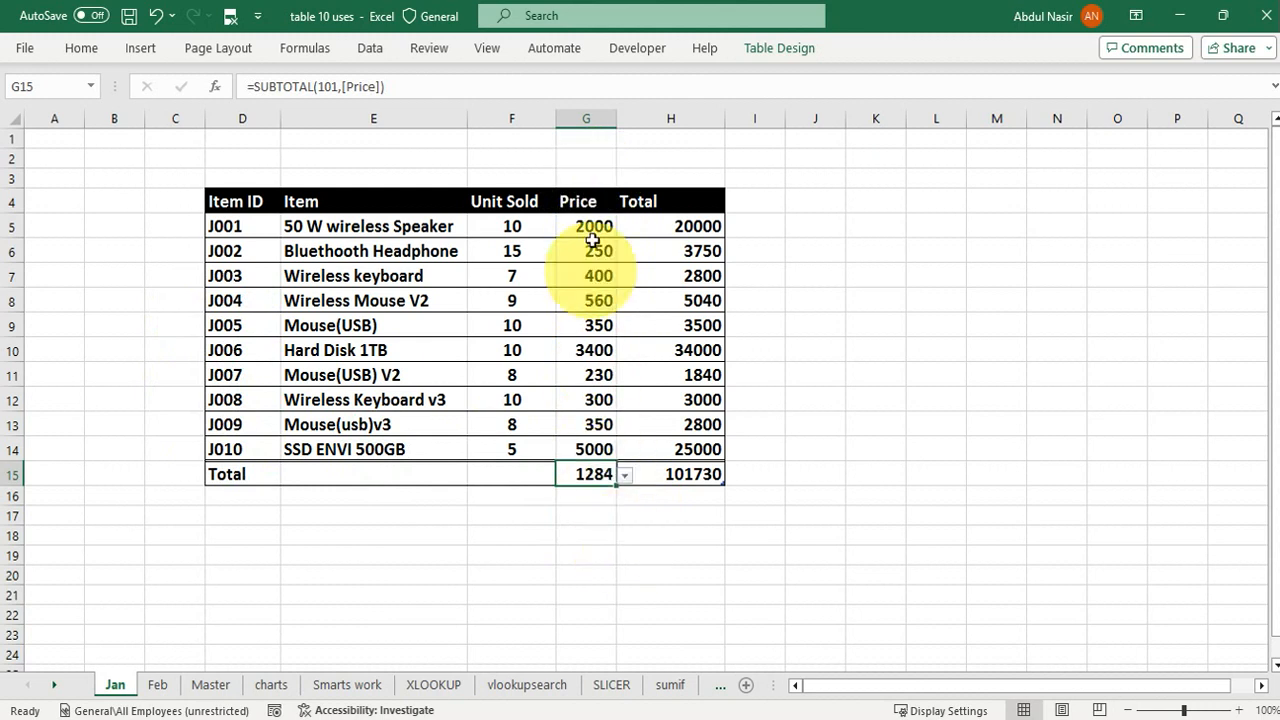
# Switch the Price column's summary function in the total row to Max and then to Min.
pyautogui.click(625, 474)
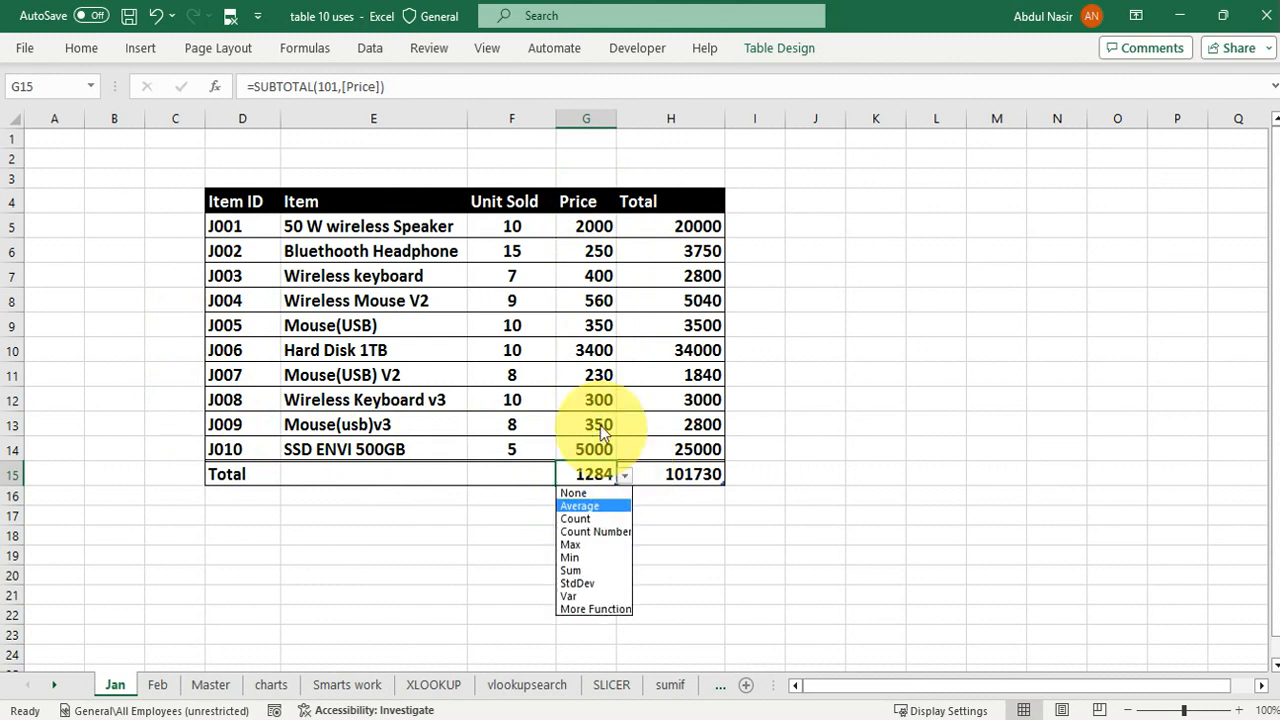
pyautogui.click(582, 546)
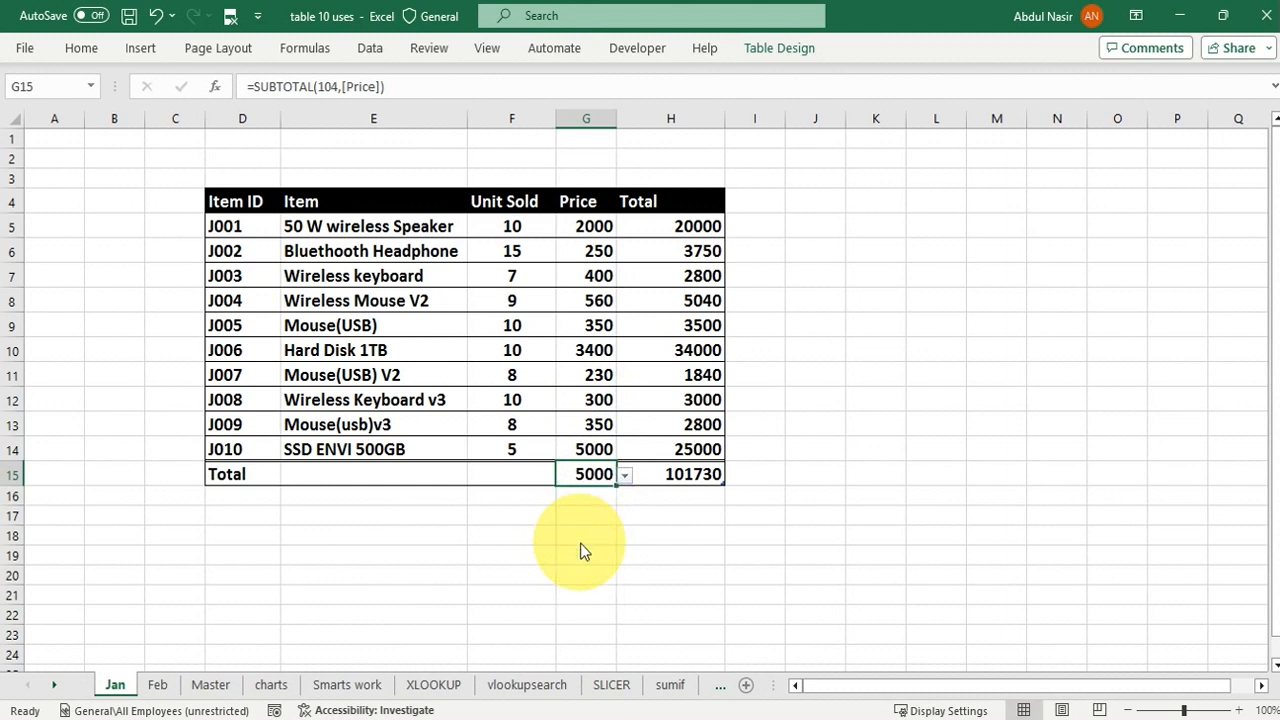
pyautogui.click(624, 477)
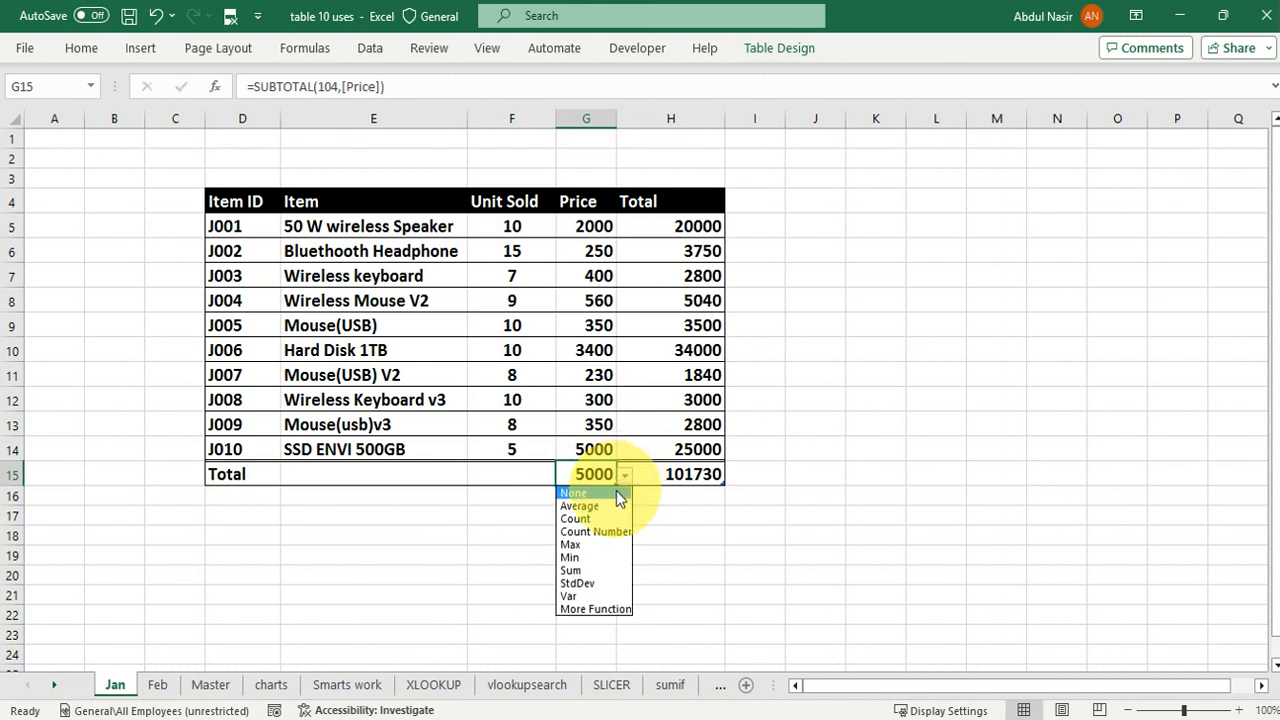
pyautogui.click(590, 557)
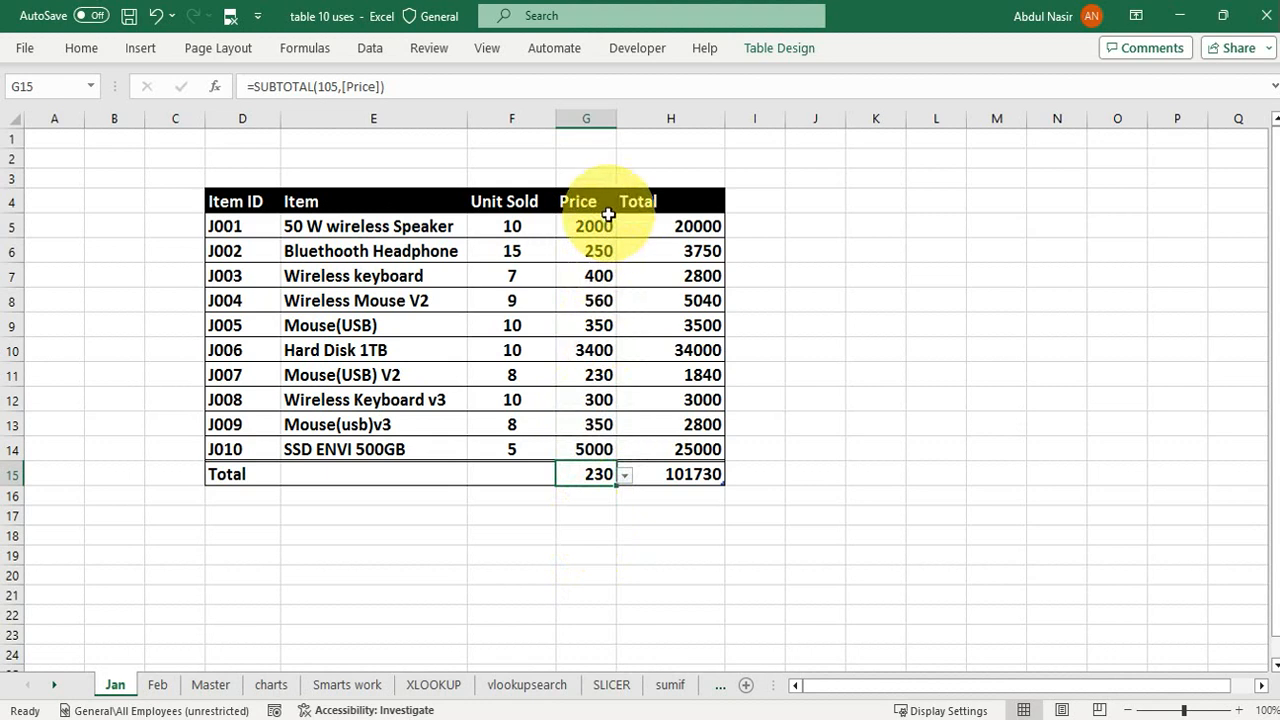
# Set the Unit Sold column's summary function in the total row to Sum.
pyautogui.click(523, 466)
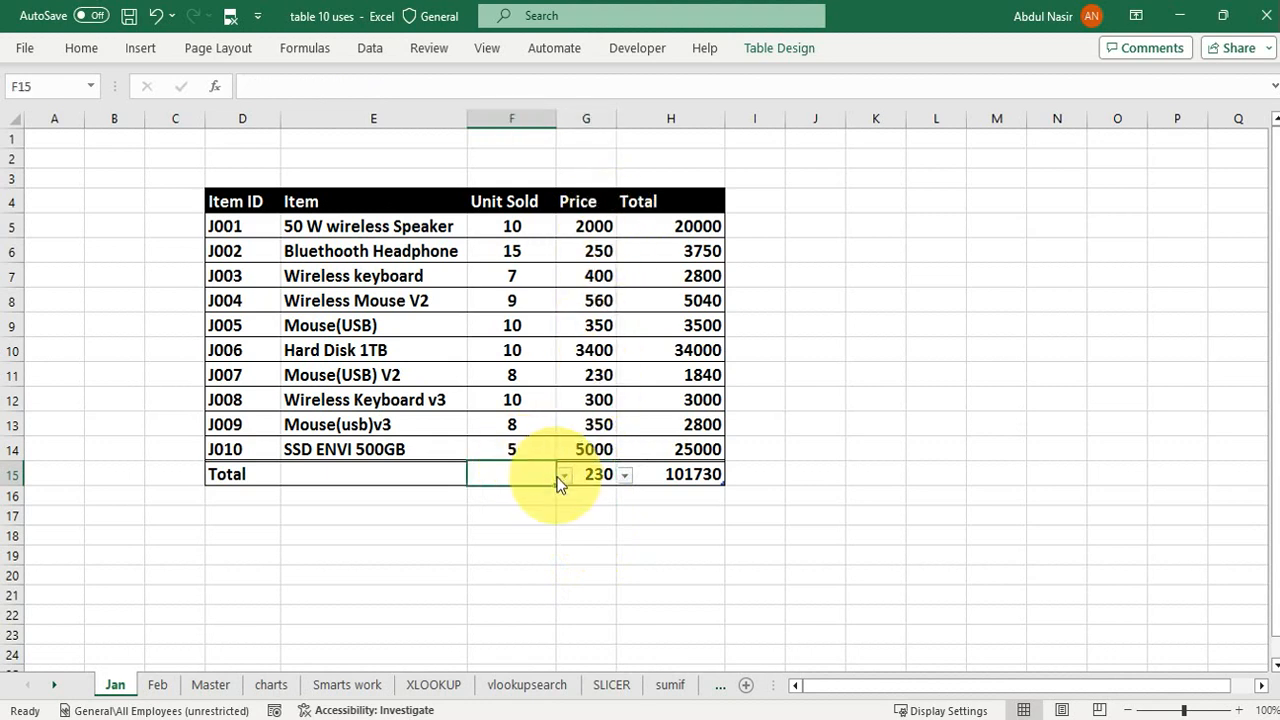
pyautogui.click(563, 476)
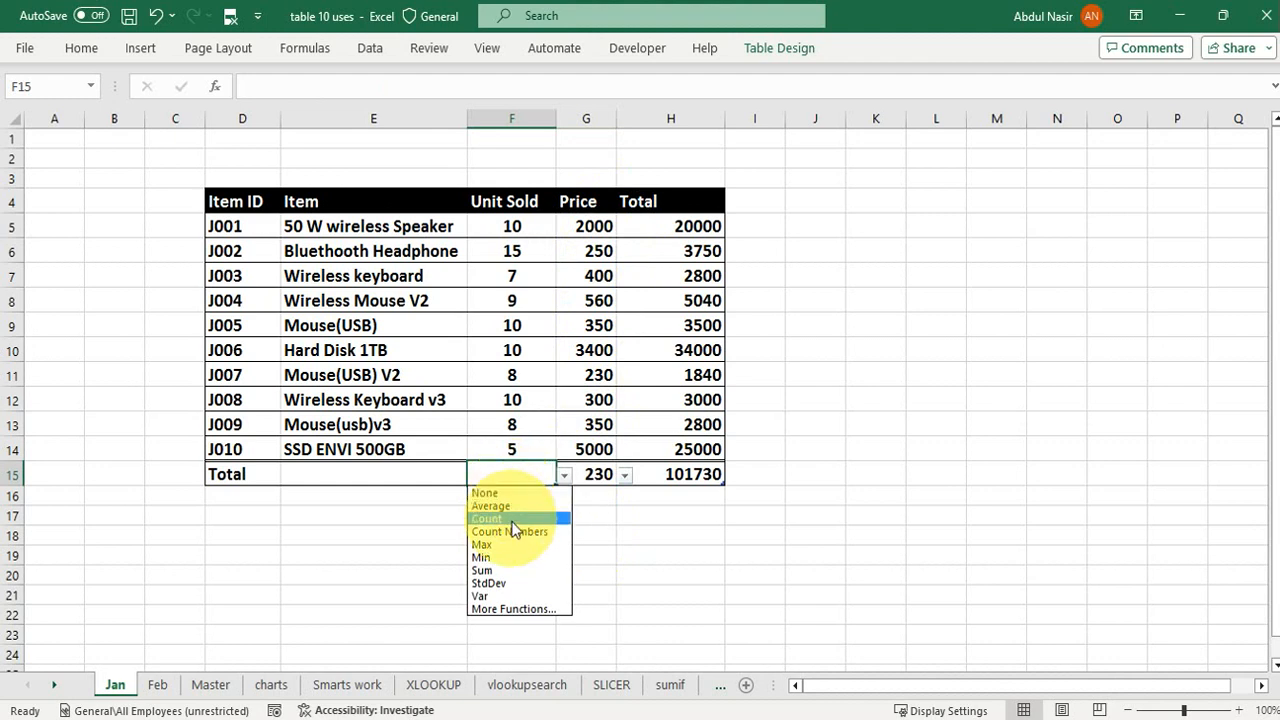
pyautogui.click(510, 570)
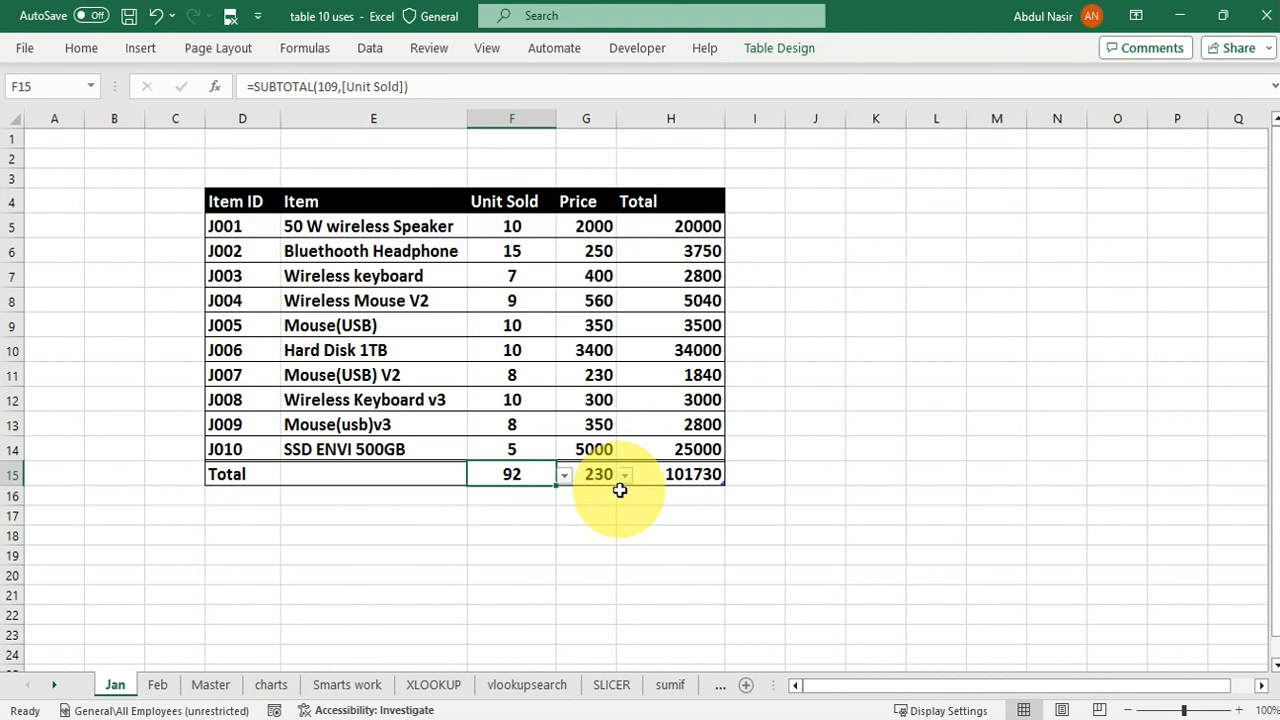
# Add a row above the total row with Item ID J011, item XYZ, 100 units sold and price 6000.
pyautogui.click(686, 455)
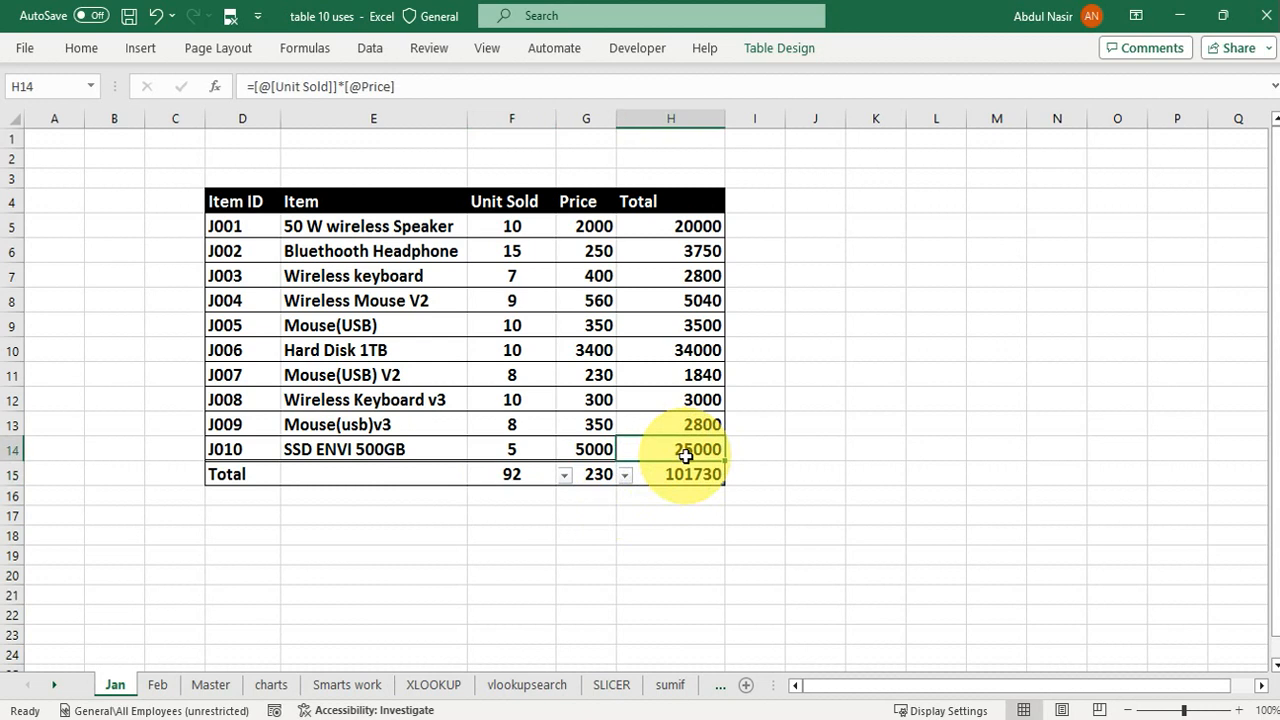
pyautogui.press('Tab')
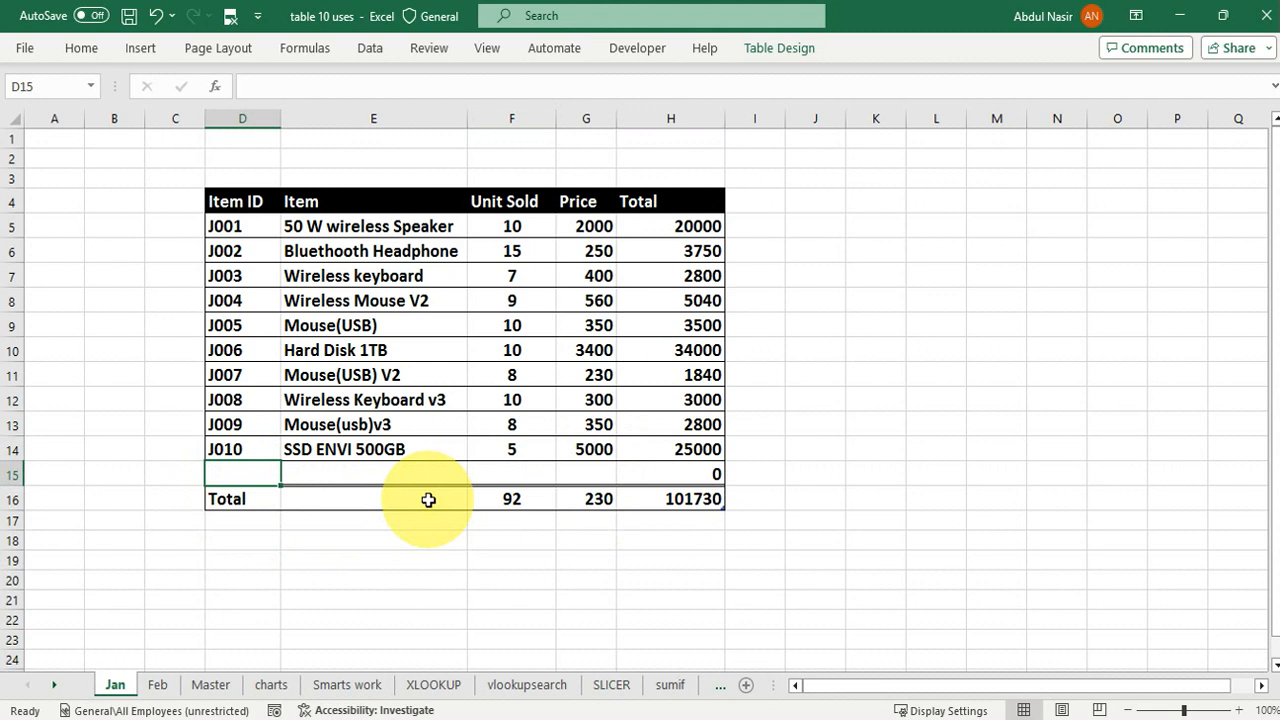
pyautogui.write('J011')
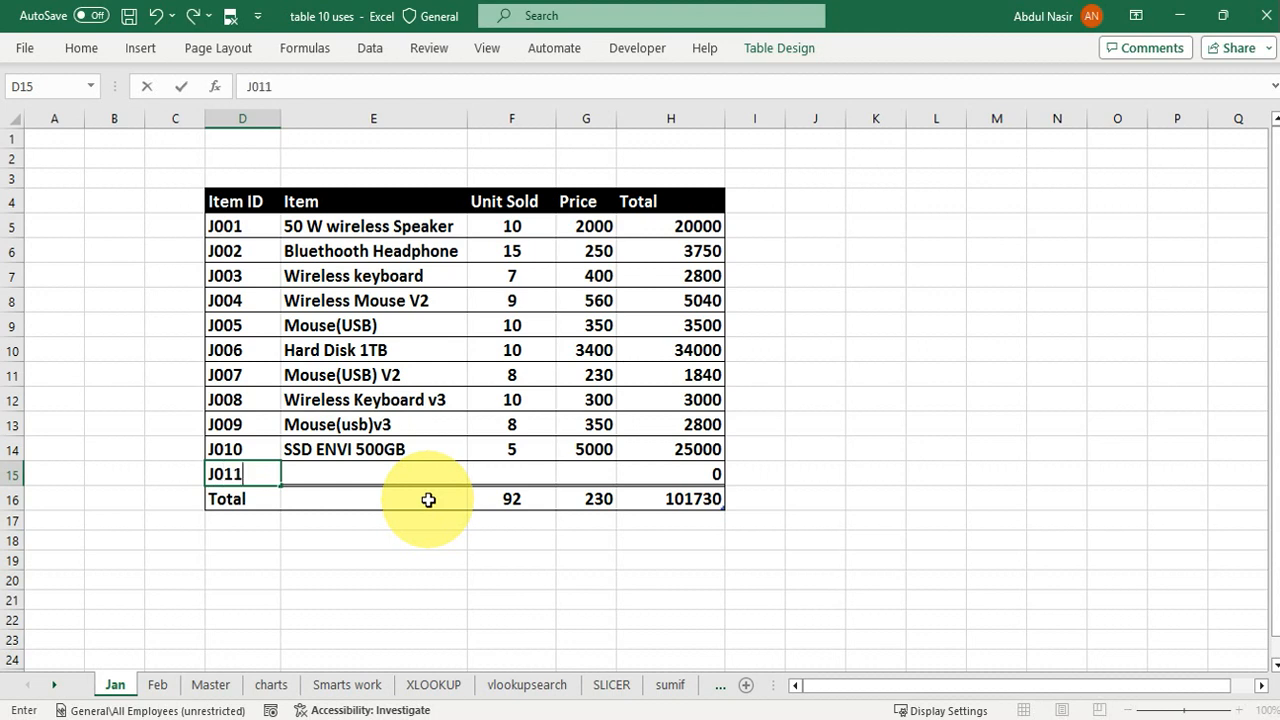
pyautogui.press('Tab')
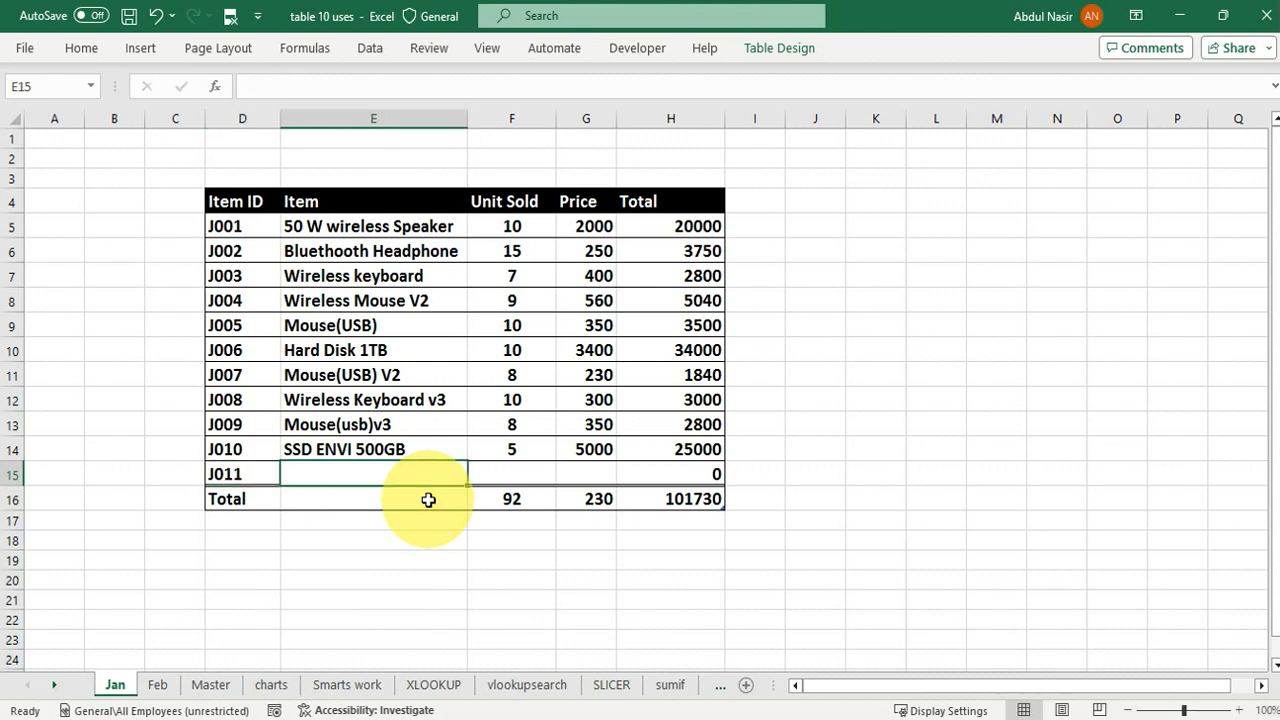
pyautogui.write('XYZ')
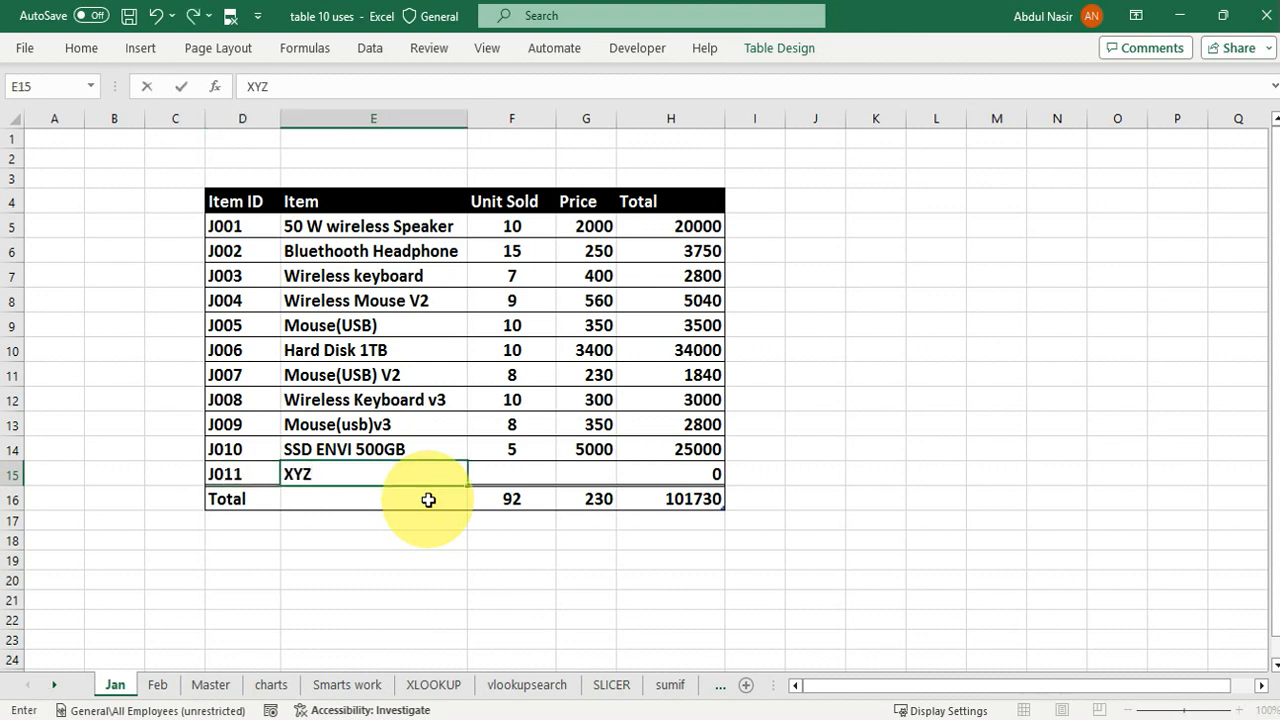
pyautogui.press('Tab')
pyautogui.write('1')
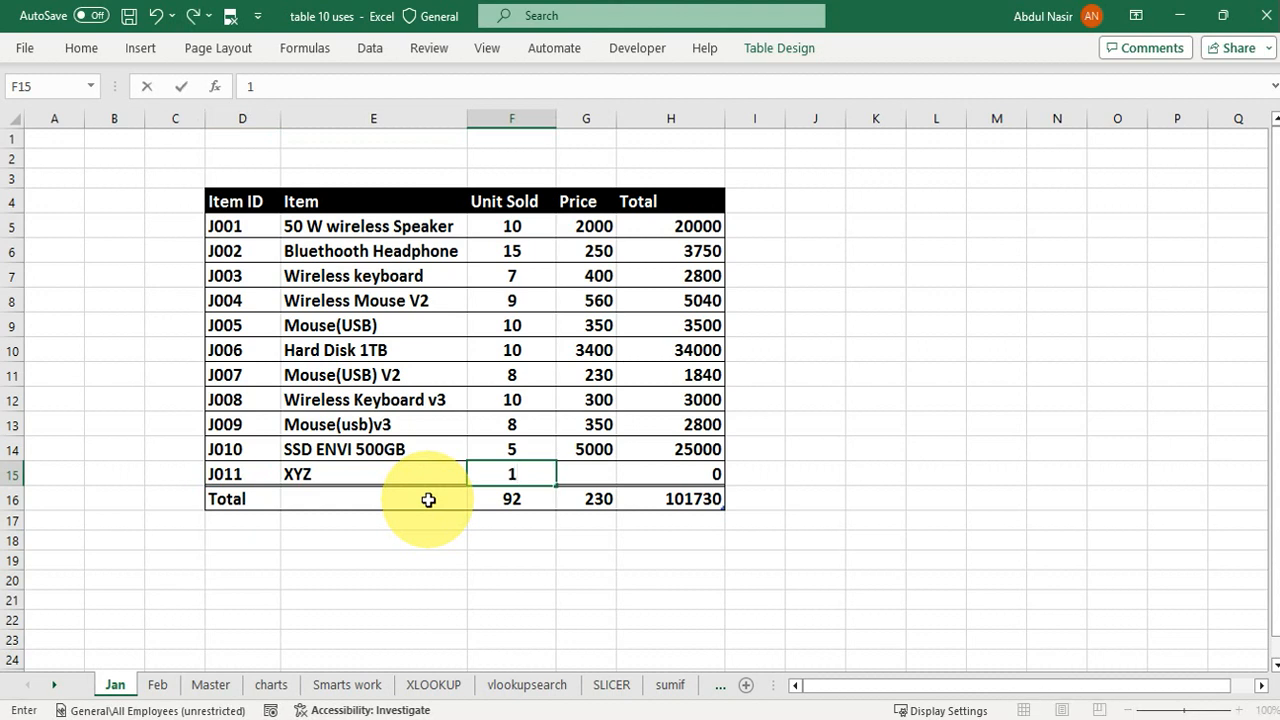
pyautogui.write('00')
pyautogui.press('Tab')
pyautogui.write('6000')
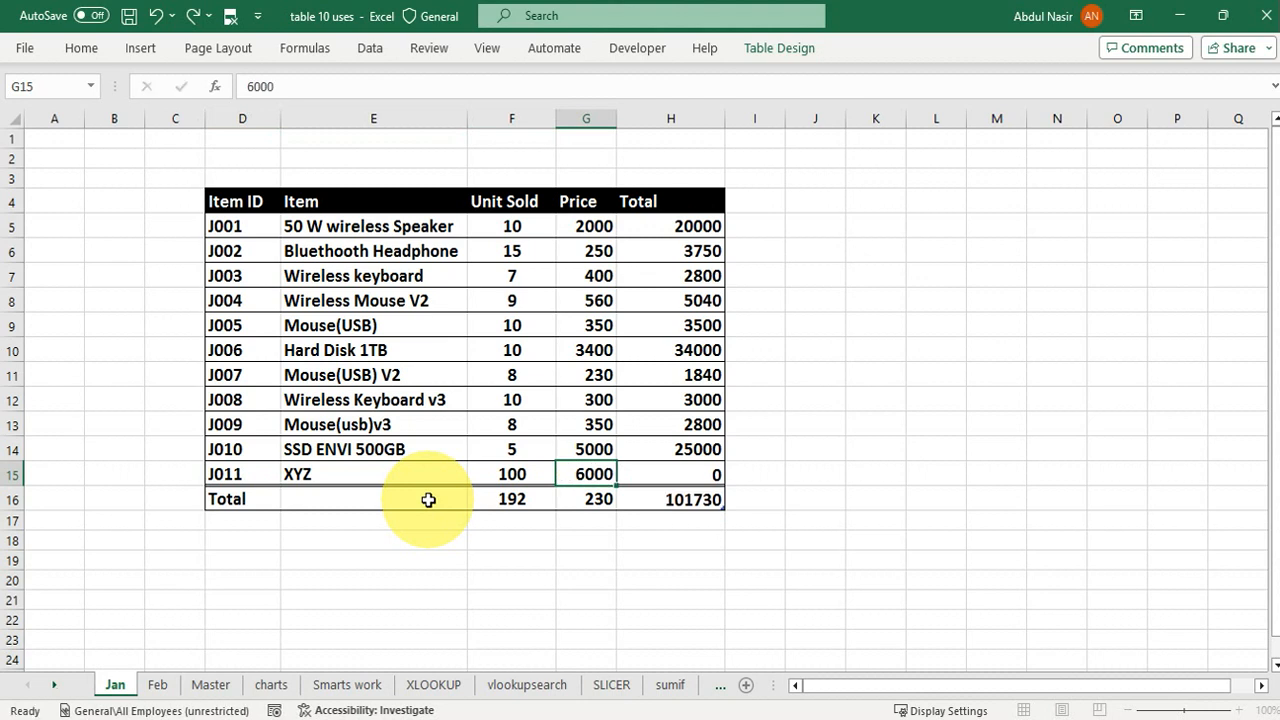
pyautogui.press('Tab')
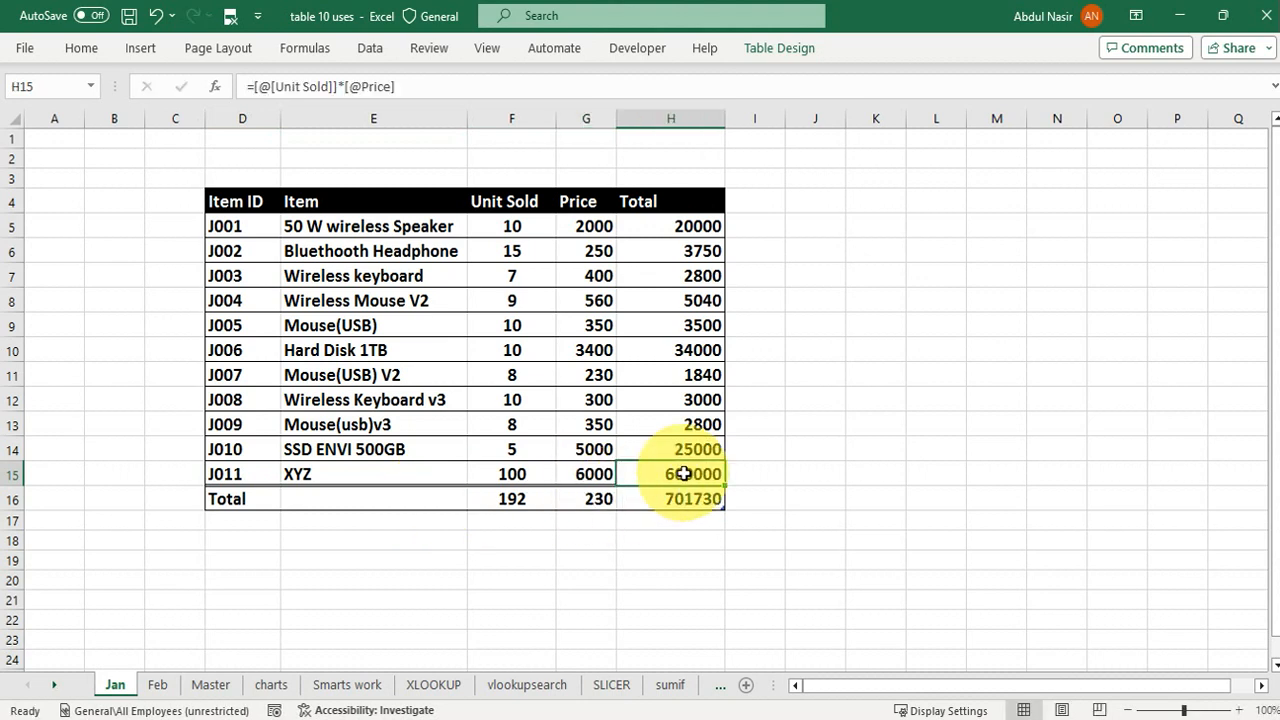
# Switch the Unit Sold column's summary function in the total row to Max and then to Average.
pyautogui.click(512, 478)
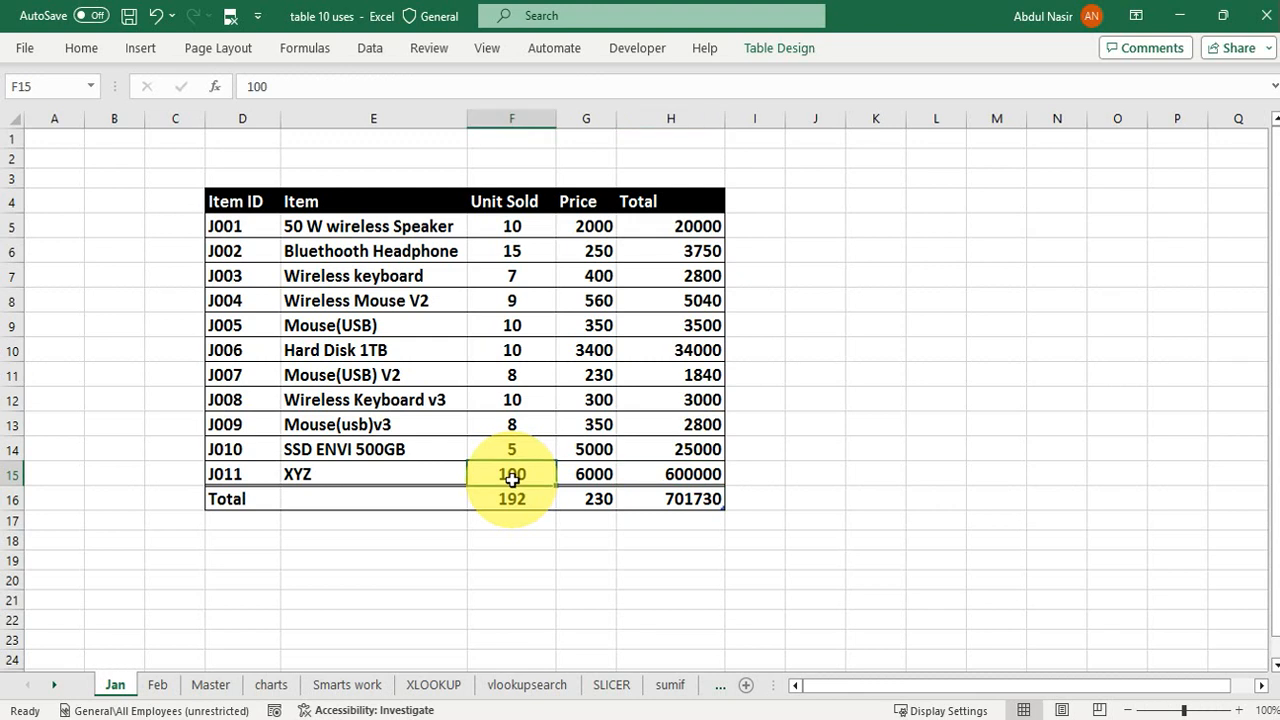
pyautogui.click(511, 500)
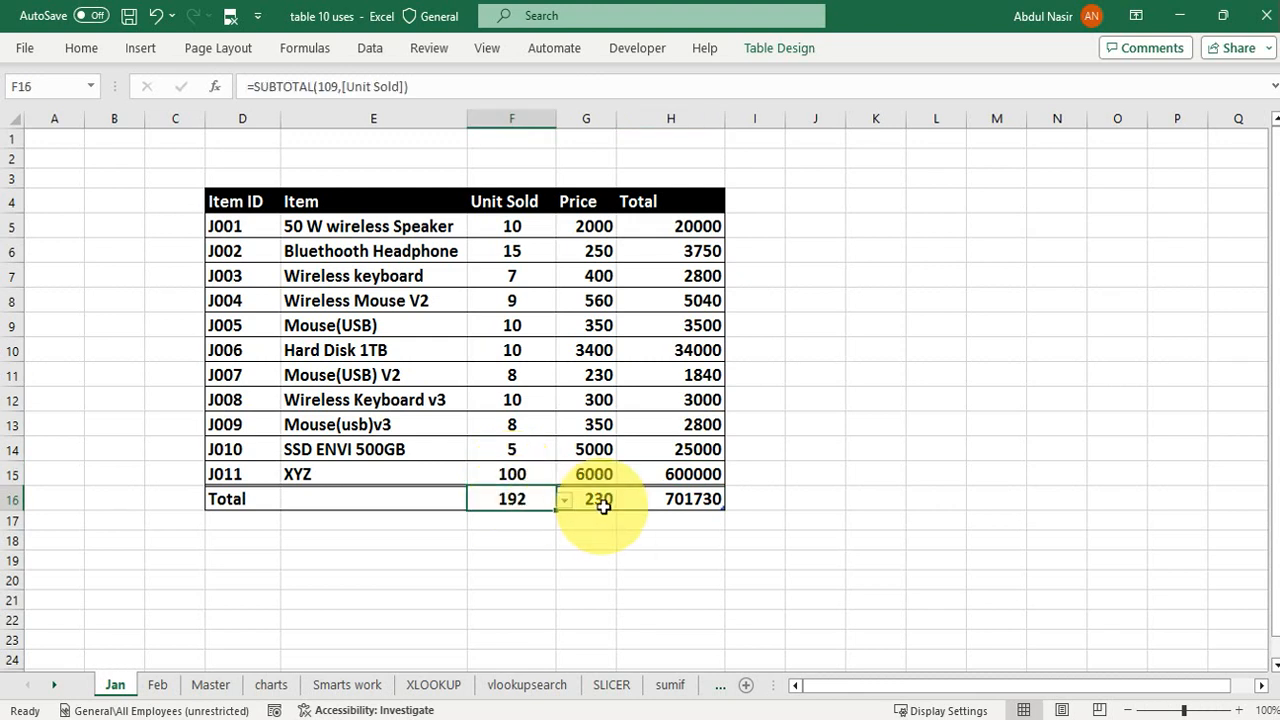
pyautogui.click(563, 501)
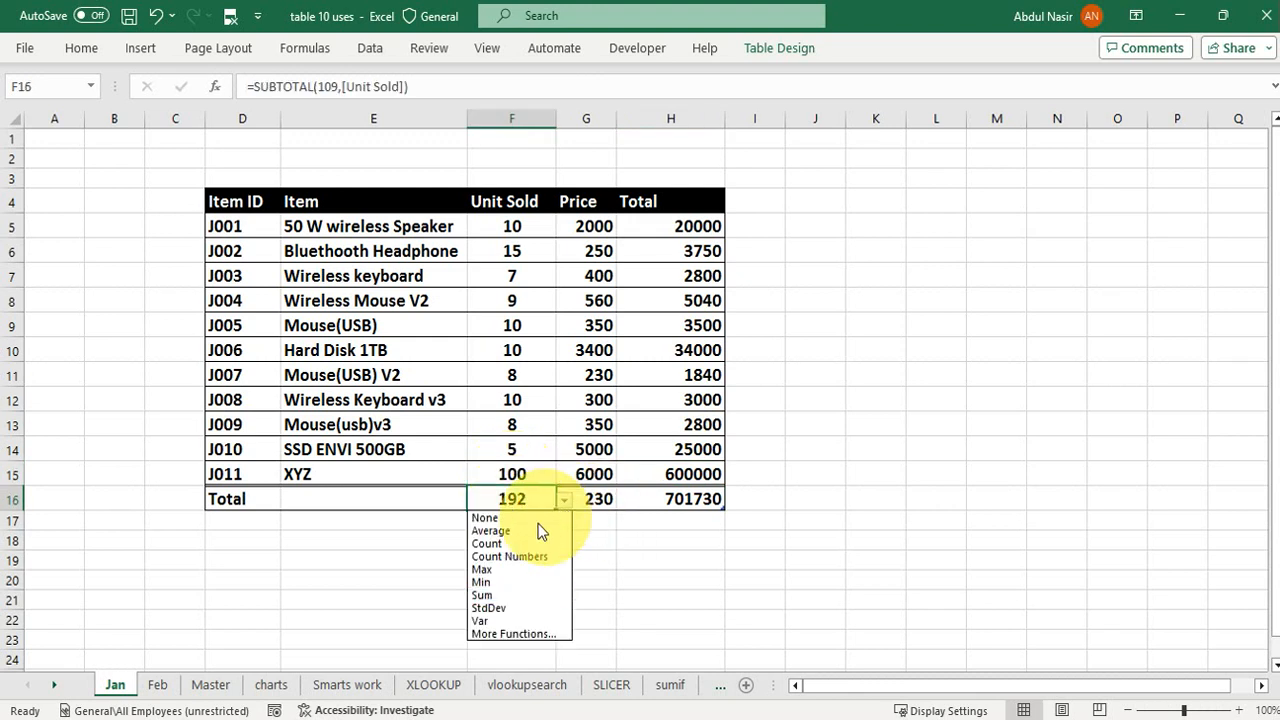
pyautogui.click(497, 571)
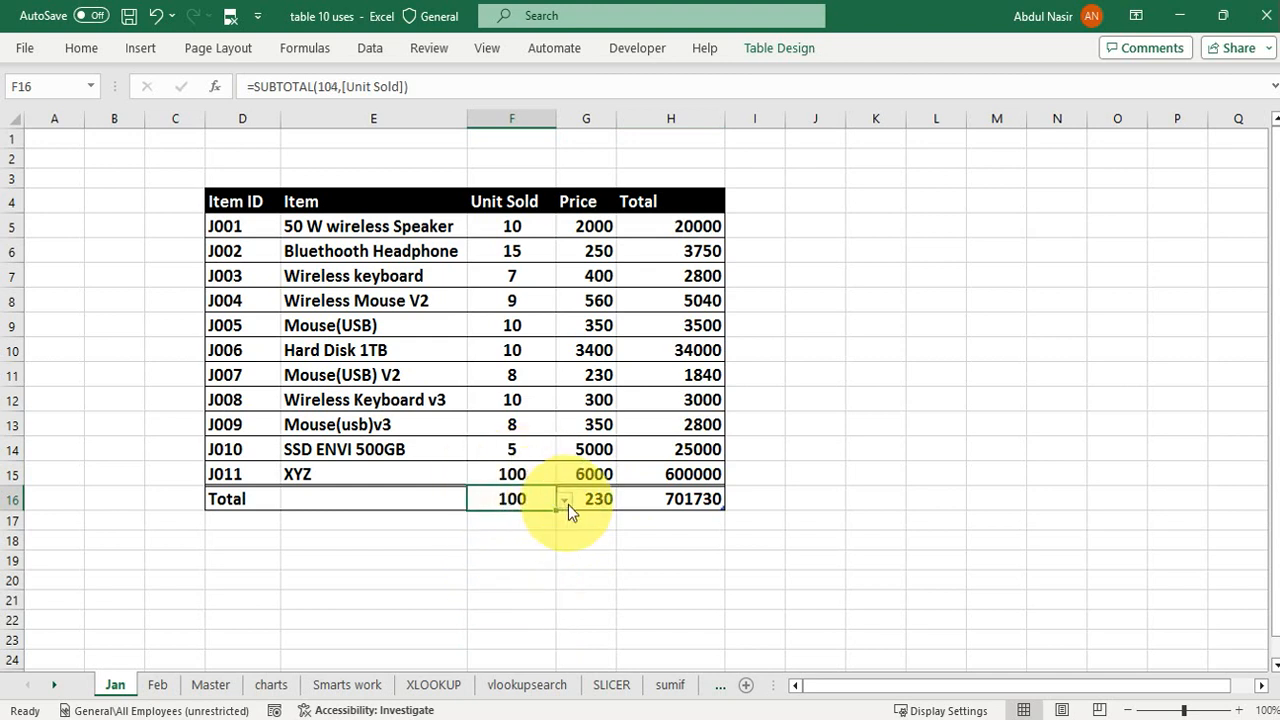
pyautogui.click(568, 504)
pyautogui.click(516, 535)
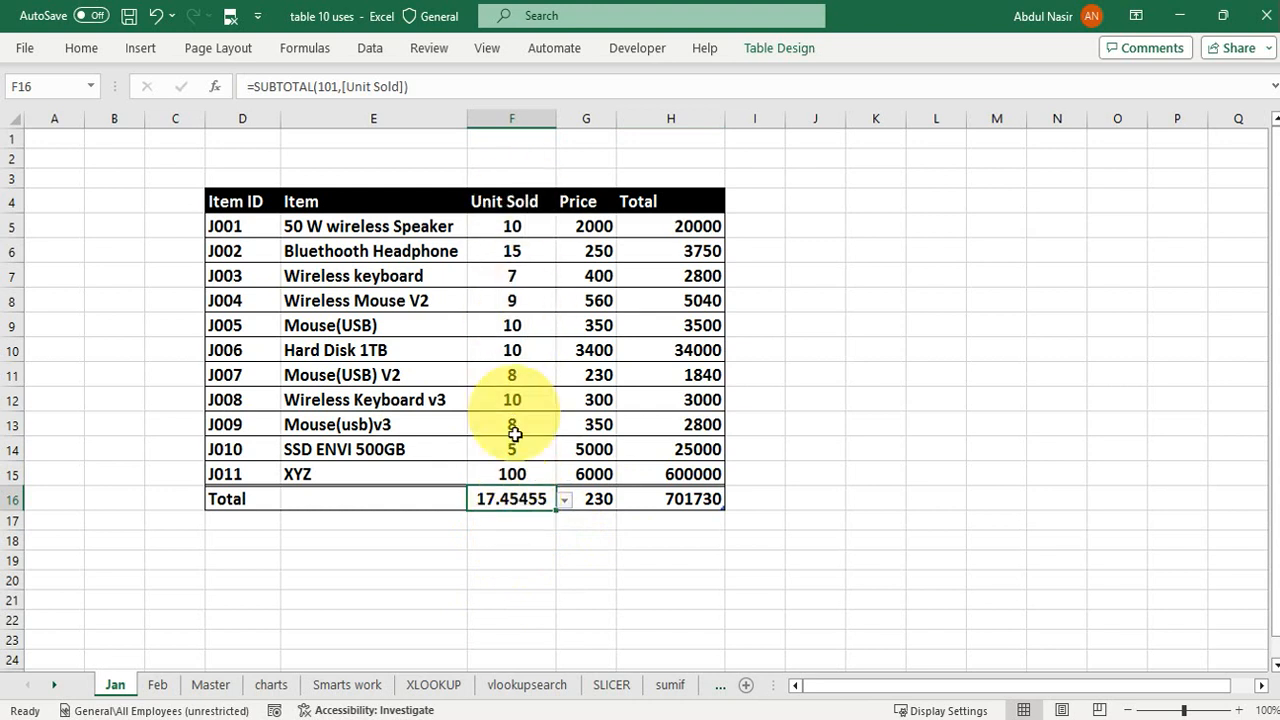
pyautogui.click(566, 502)
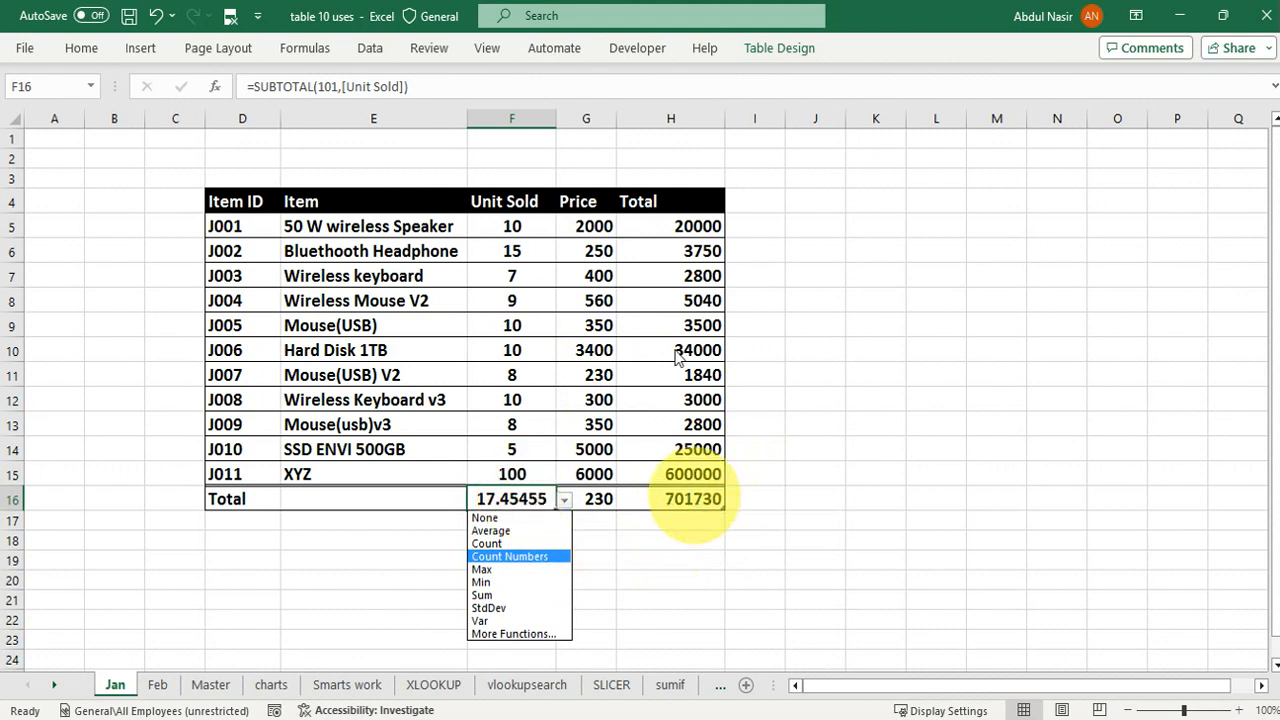
pyautogui.click(778, 58)
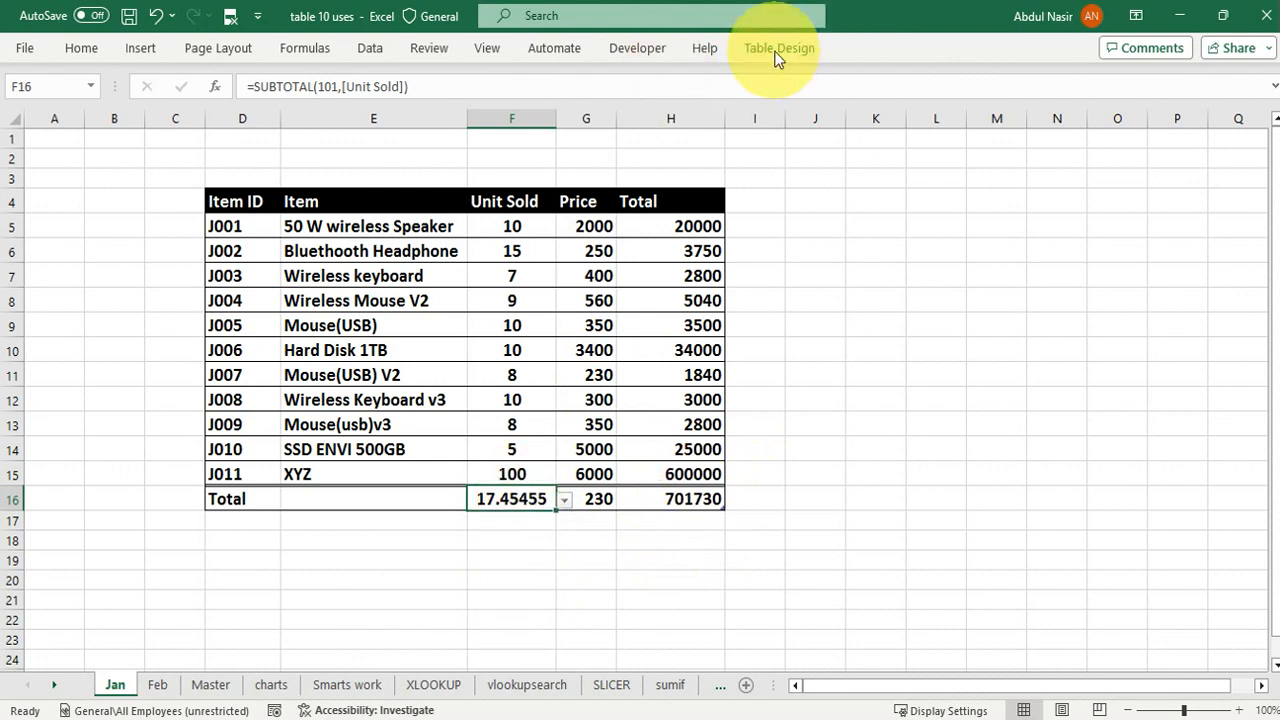
pyautogui.click(778, 50)
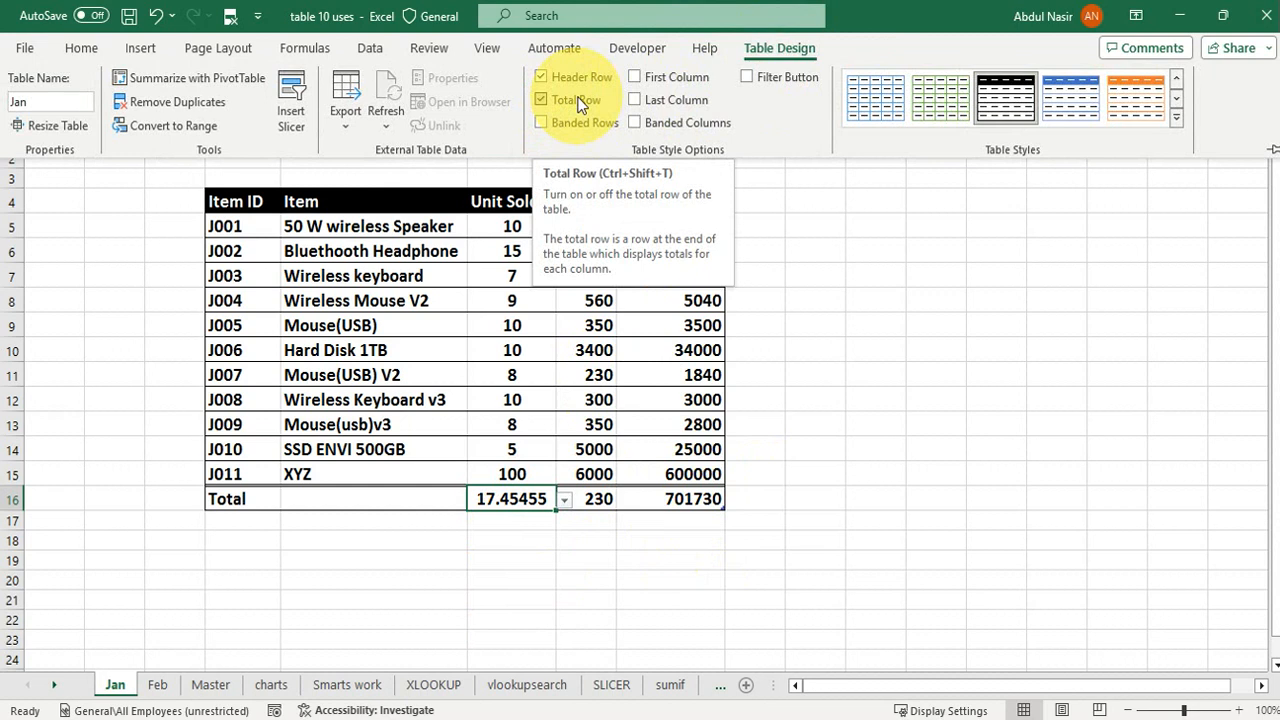
pyautogui.click(211, 718)
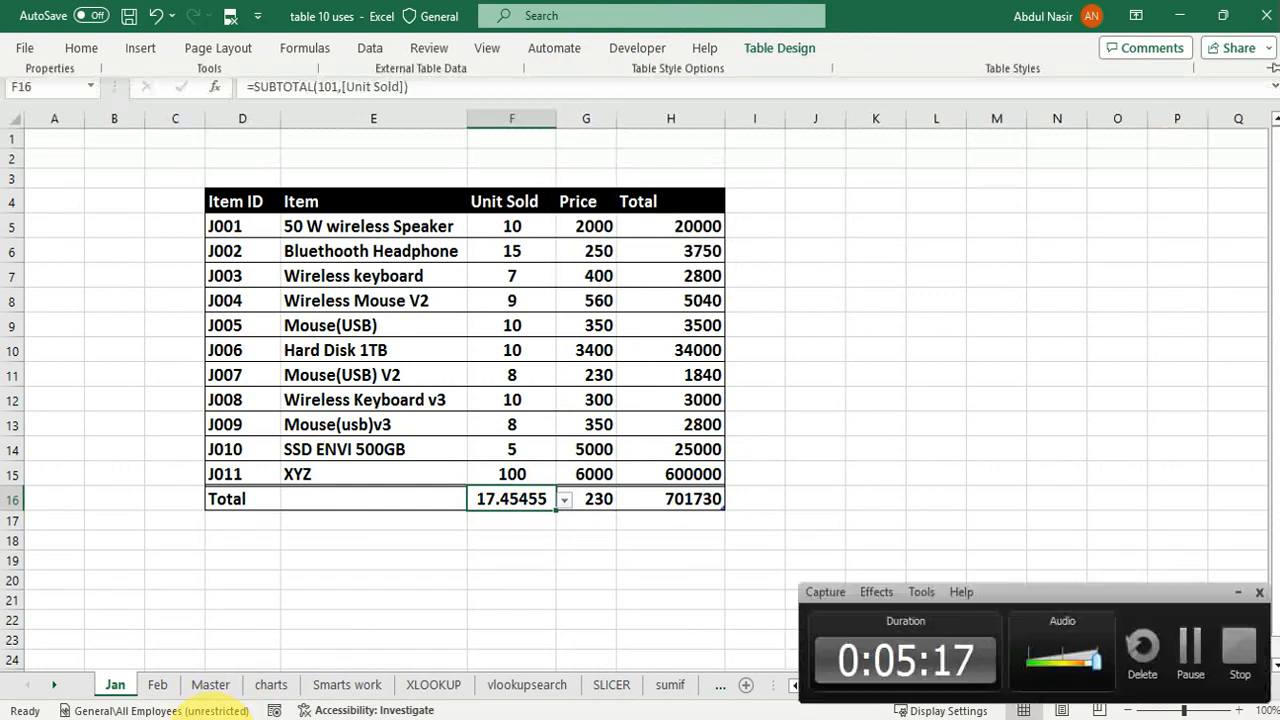